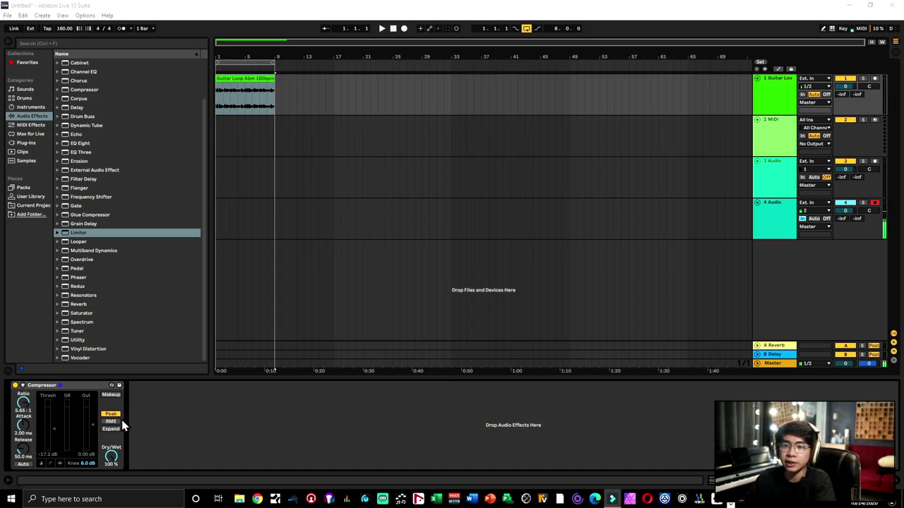
Set the compressor's ratio to 1.00:1 and its threshold to -15.0 dB
right_click(52, 439)
click(247, 256)
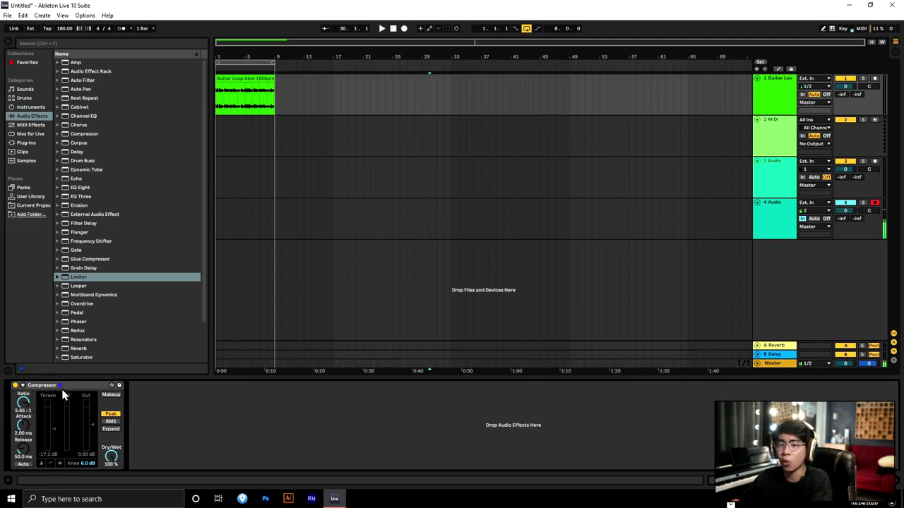
drag(32, 412, 32, 438)
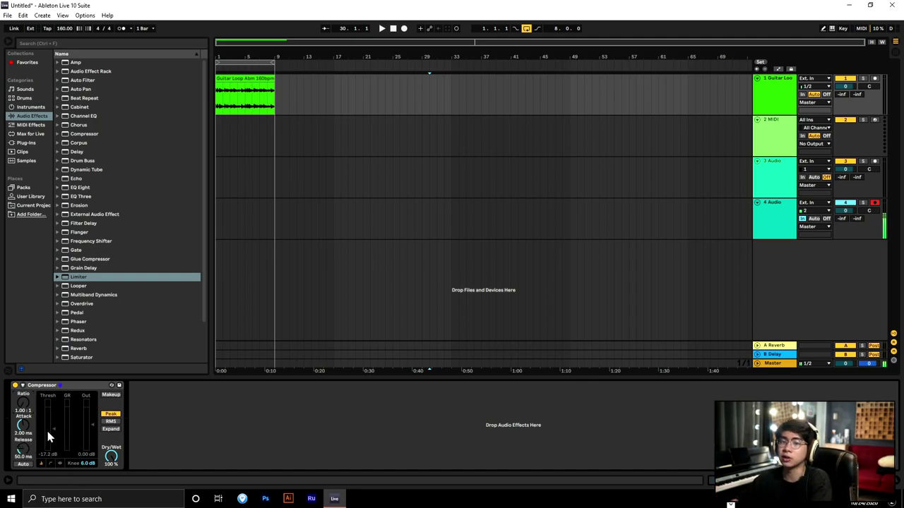
mouse_move(53, 427)
mouse_down()
mouse_move(53, 413)
mouse_move(55, 432)
mouse_up()
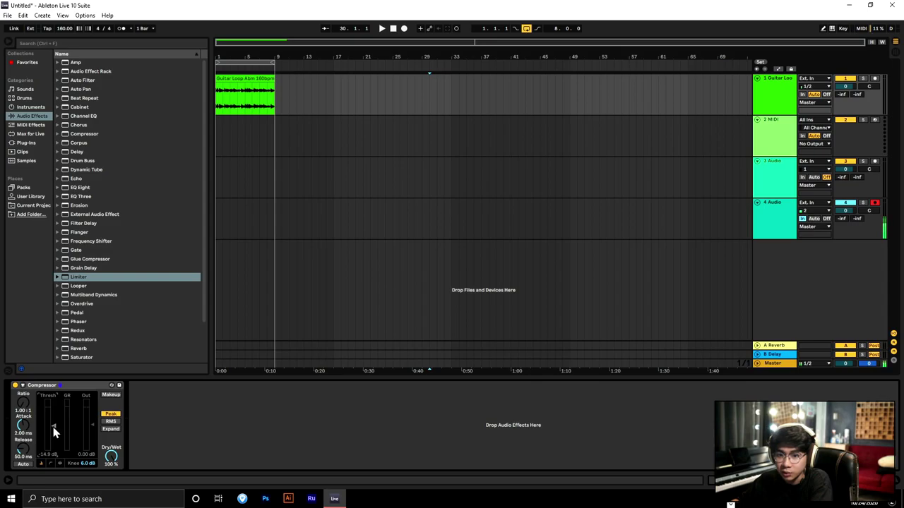
drag(46, 459, 46, 464)
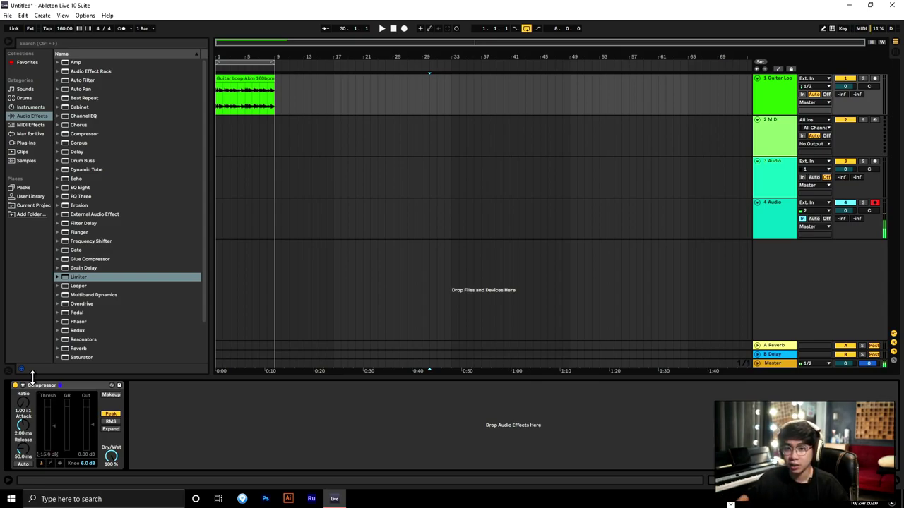
Play the guitar loop from the start and switch the compressor to its transfer curve display while listening
click(238, 81)
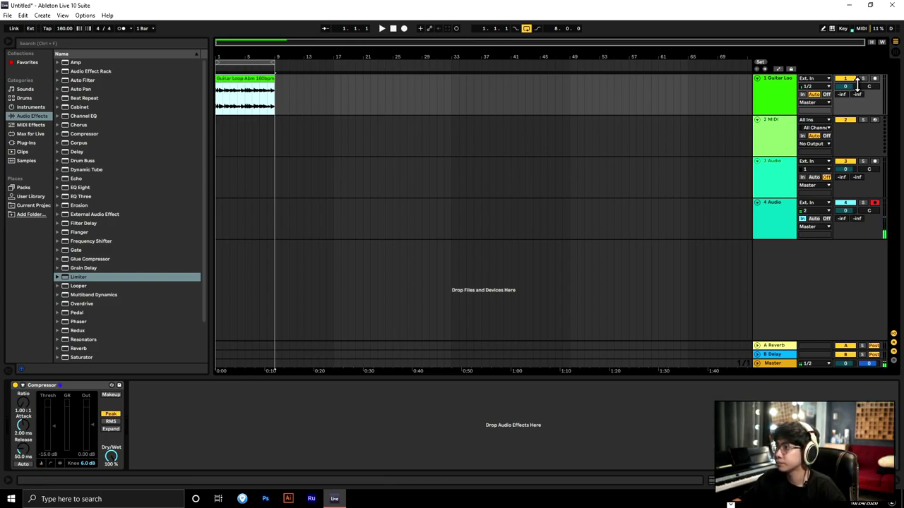
key(space)
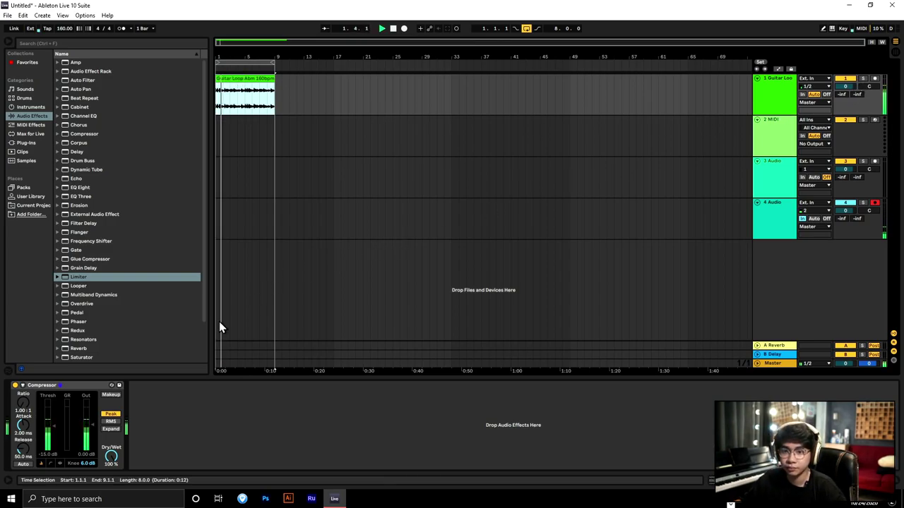
click(50, 463)
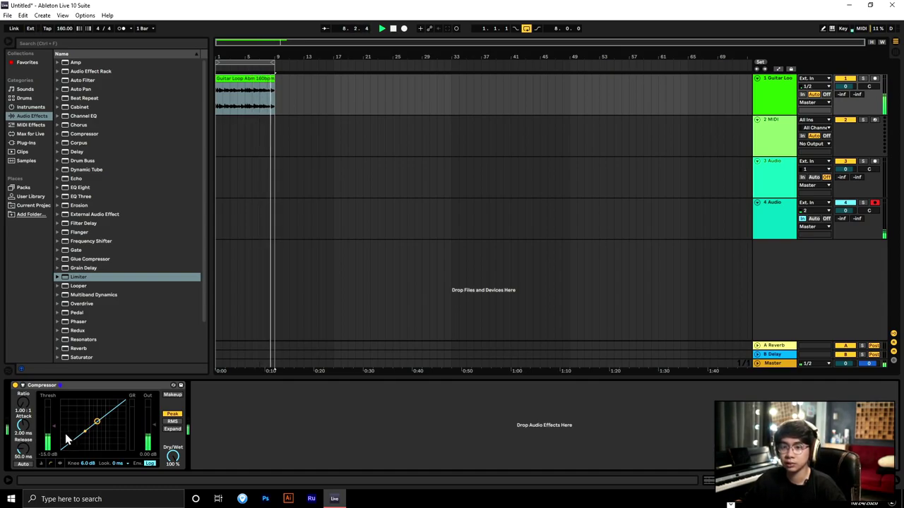
key(space)
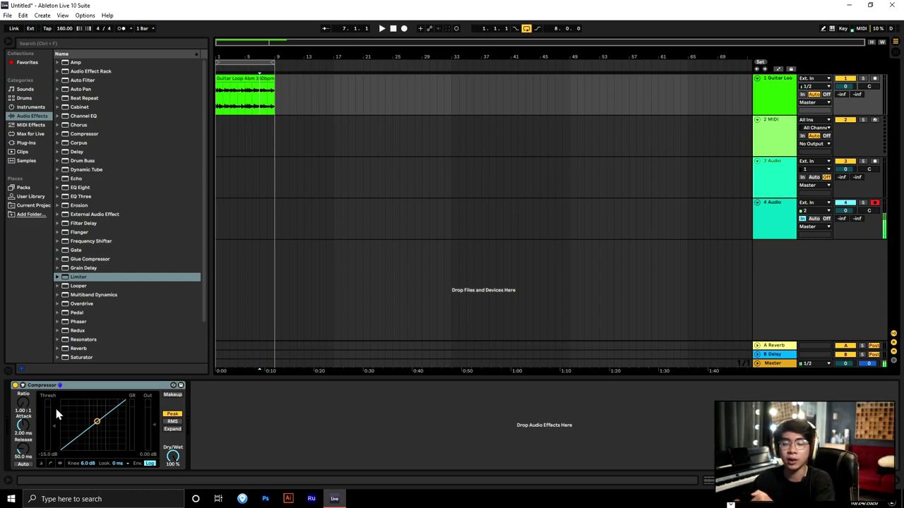
Set the compressor's release to 228 ms and play the guitar loop from the start with the compressor bypassed
click(218, 106)
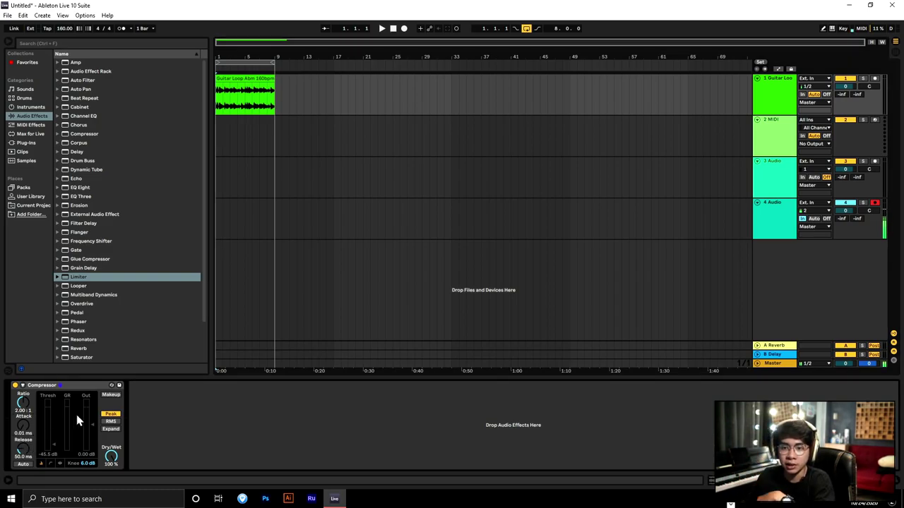
drag(26, 452, 25, 423)
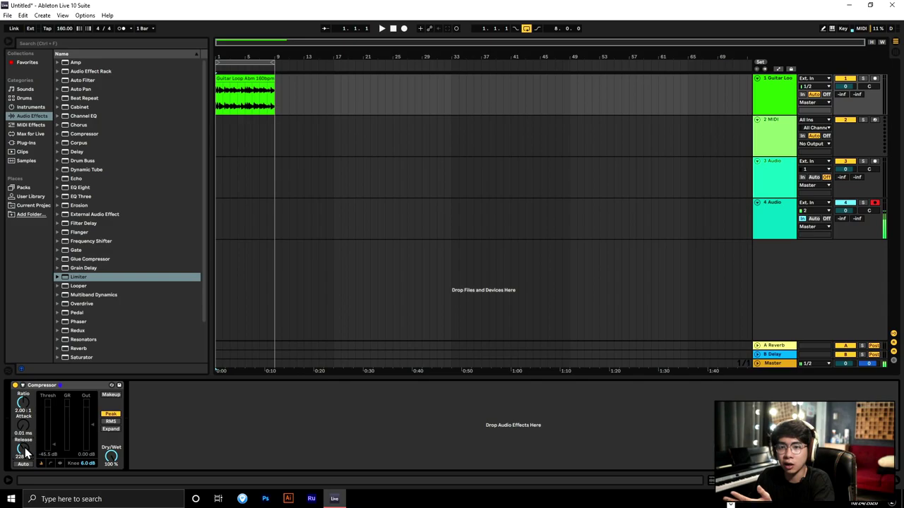
click(15, 385)
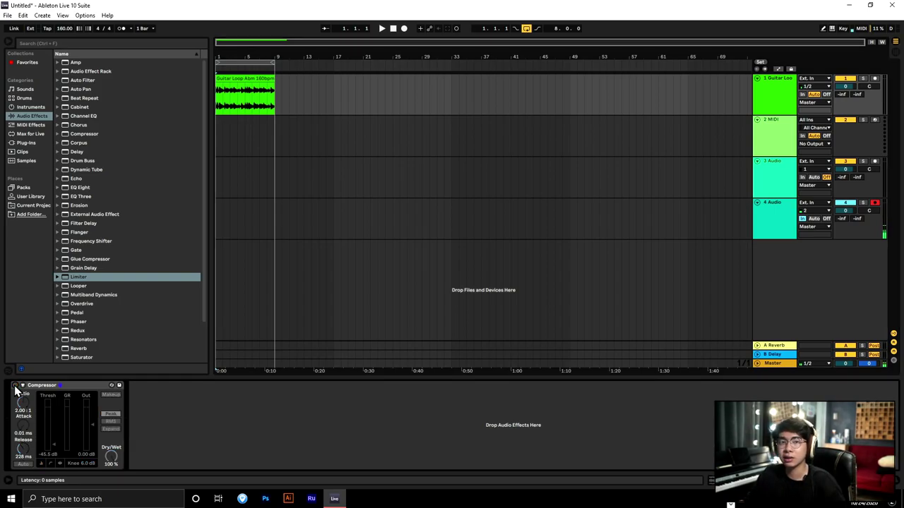
key(space)
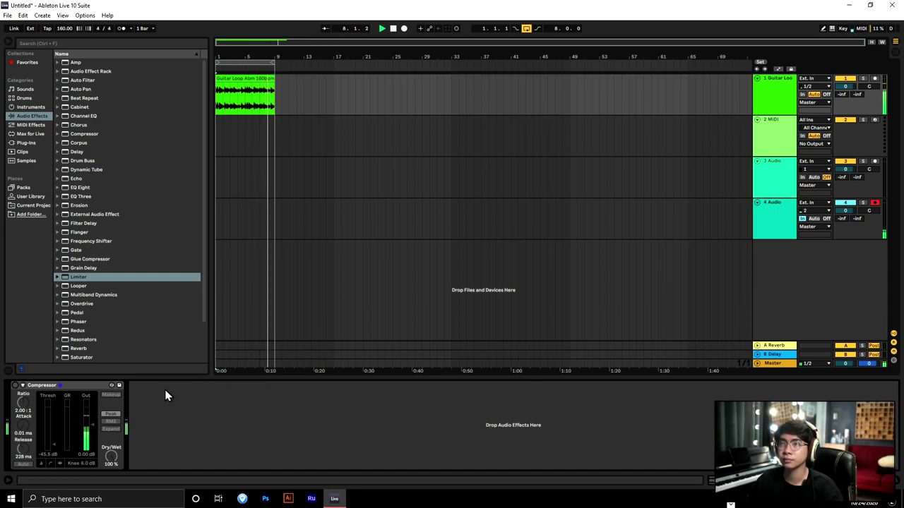
Re-enable the compressor with a 3.82:1 ratio and 440 ms release, and set its threshold to about -14.5 dB during playback
click(14, 386)
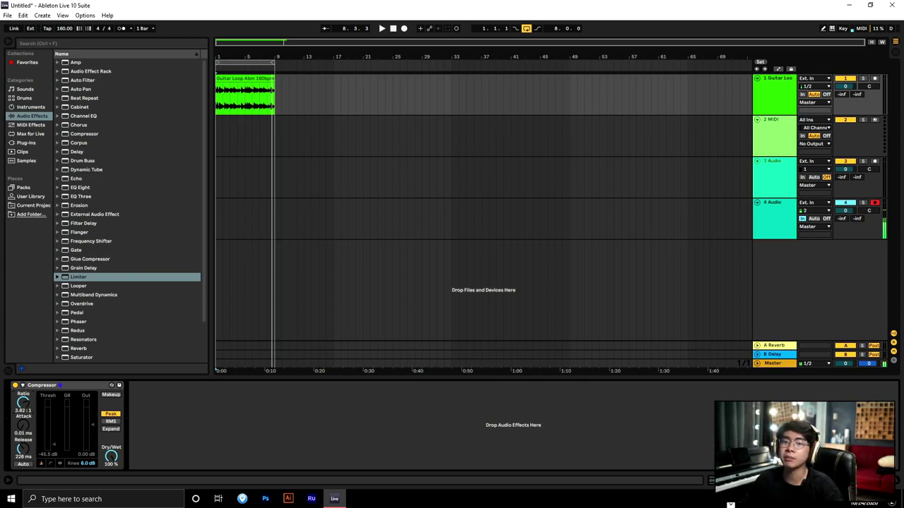
drag(23, 445, 23, 446)
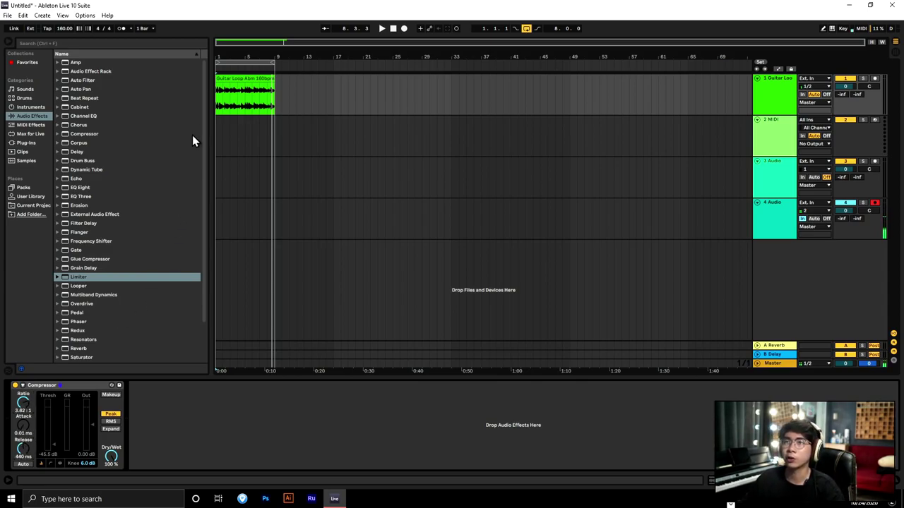
key(space)
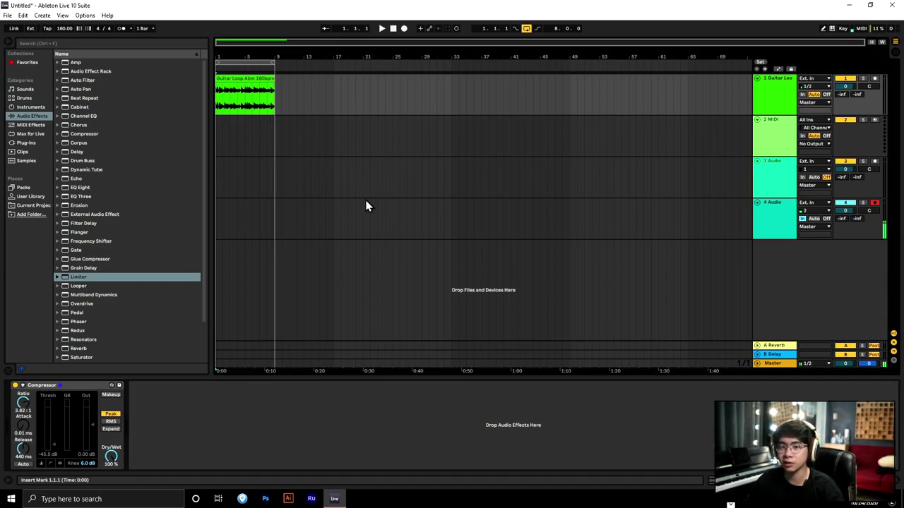
key(space)
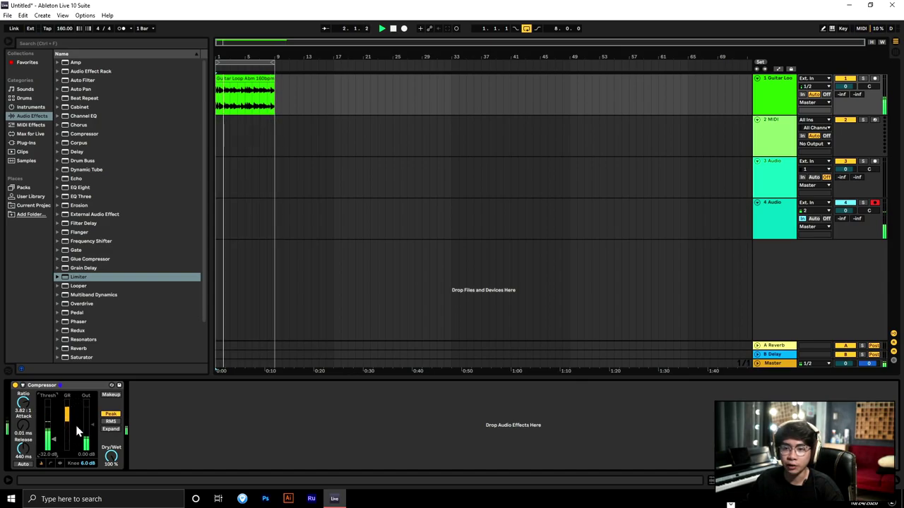
drag(57, 448, 57, 432)
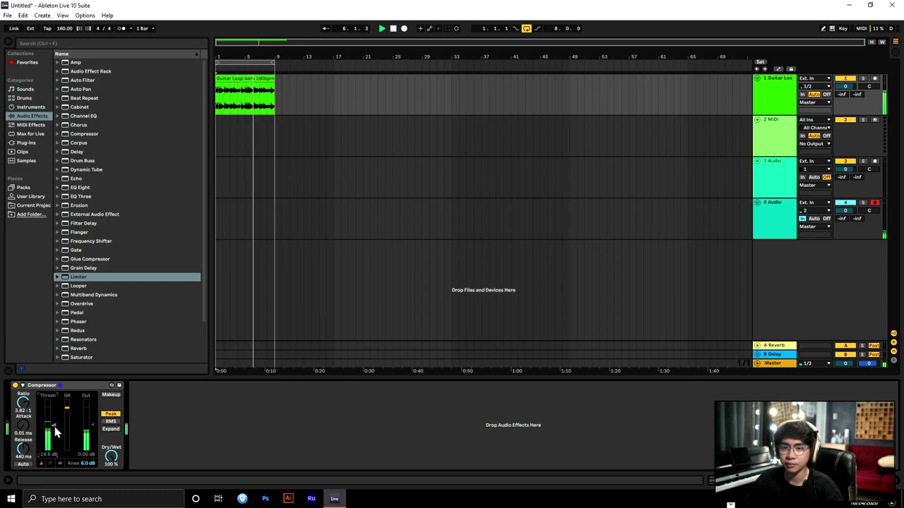
Compare the playing guitar loop with the compressor bypassed and enabled, leaving it enabled and stopping playback
click(15, 385)
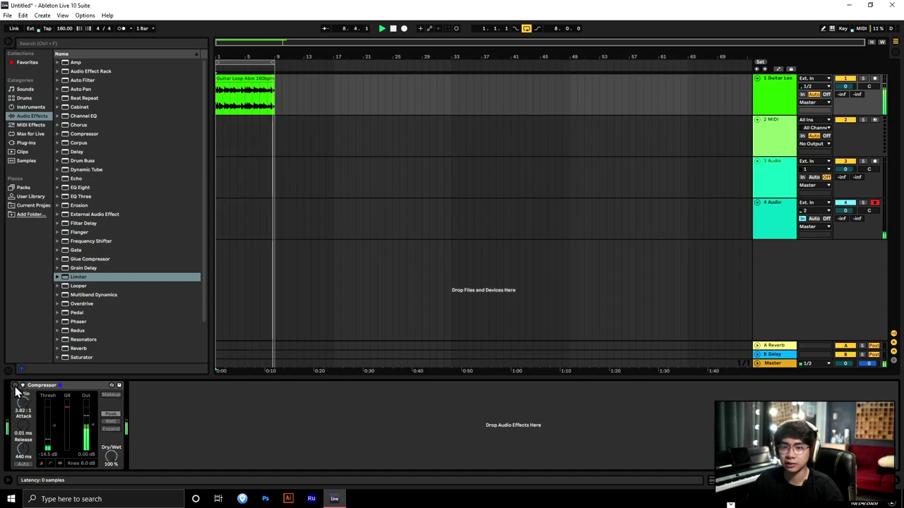
click(15, 385)
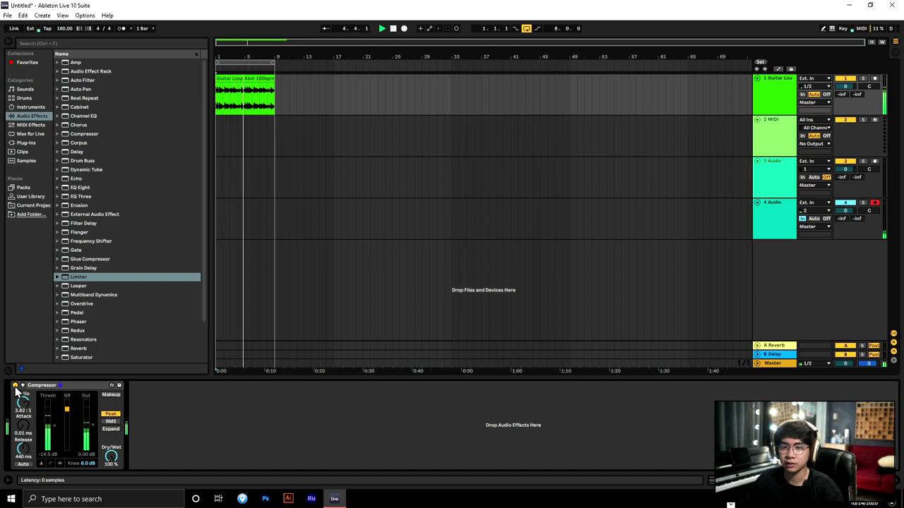
click(15, 386)
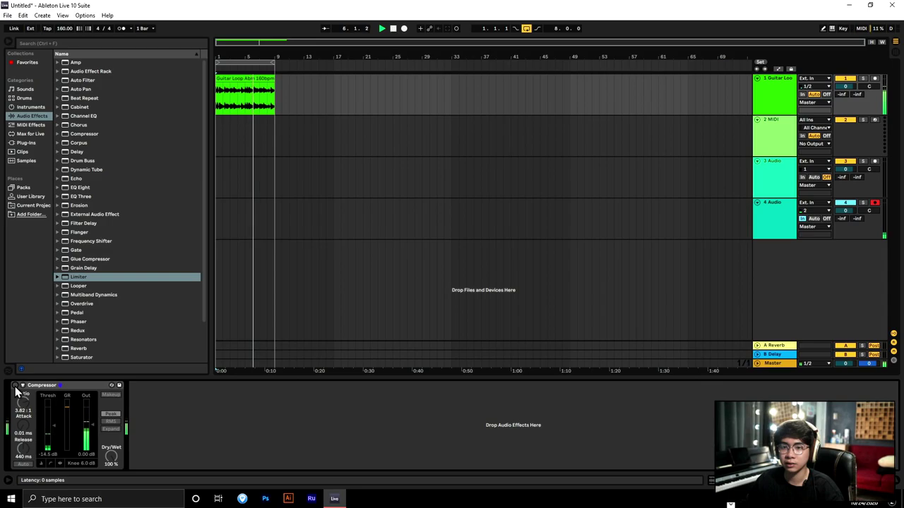
click(15, 385)
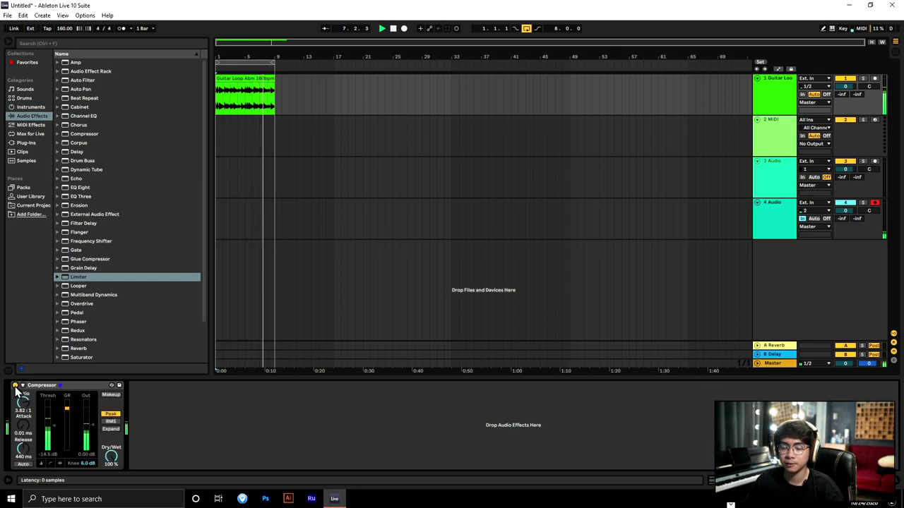
key(space)
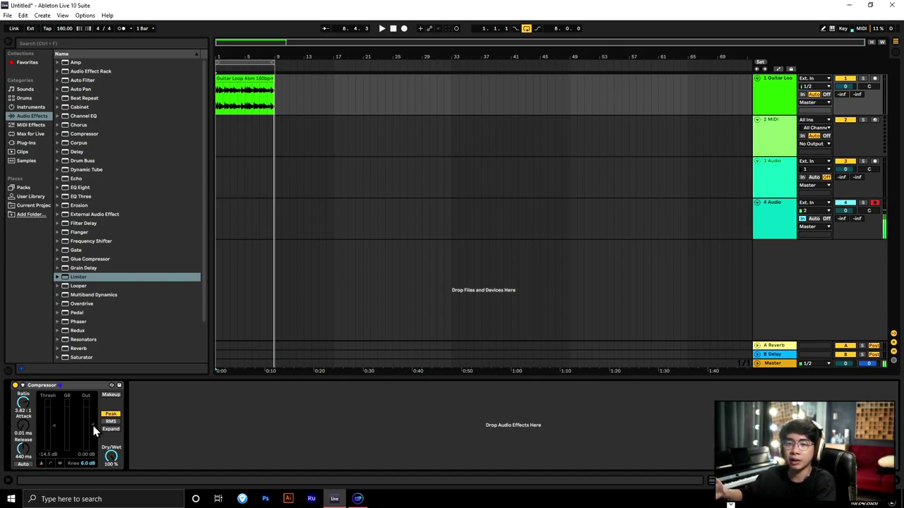
Play the guitar loop from the start with the compressor's threshold at -24.0 dB and output gain at 12.9 dB
click(218, 101)
key(space)
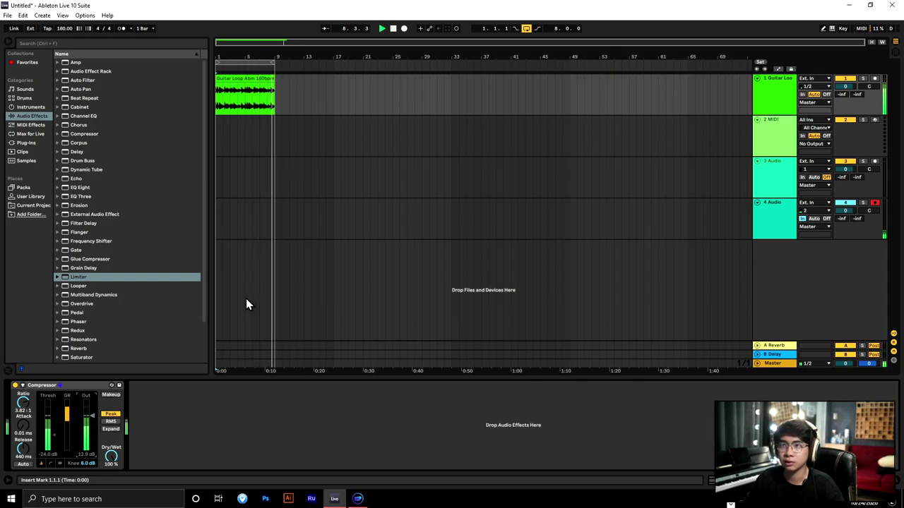
key(space)
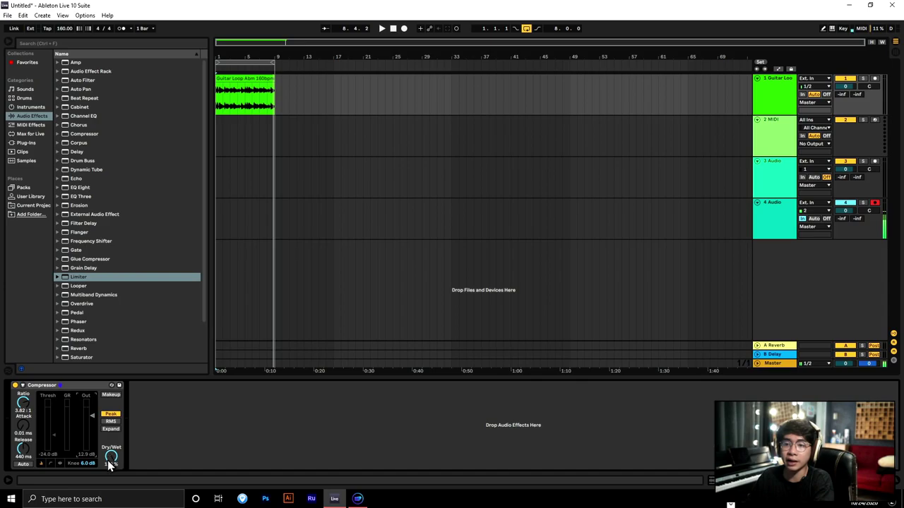
Lower the compressor's Dry/Wet mix to 1.6 % and restore it to 100 %
click(56, 387)
click(260, 95)
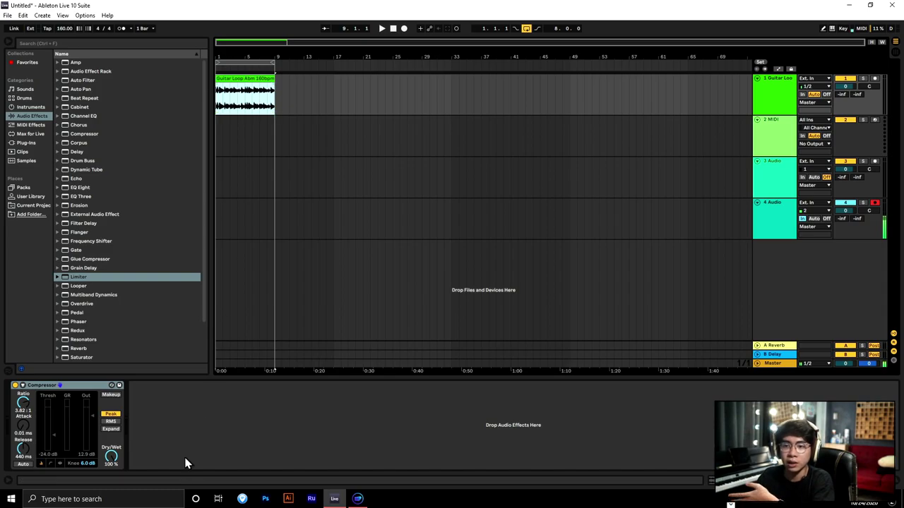
drag(110, 458, 111, 457)
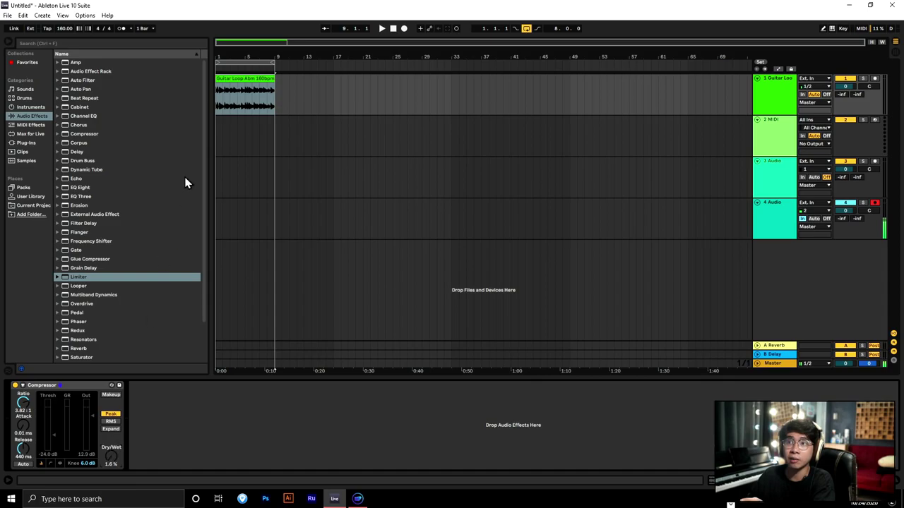
drag(111, 458, 115, 468)
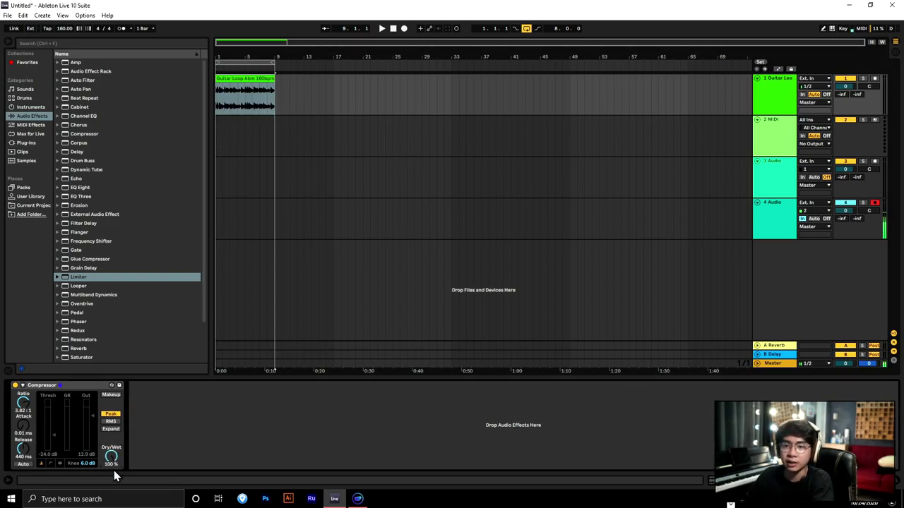
click(341, 219)
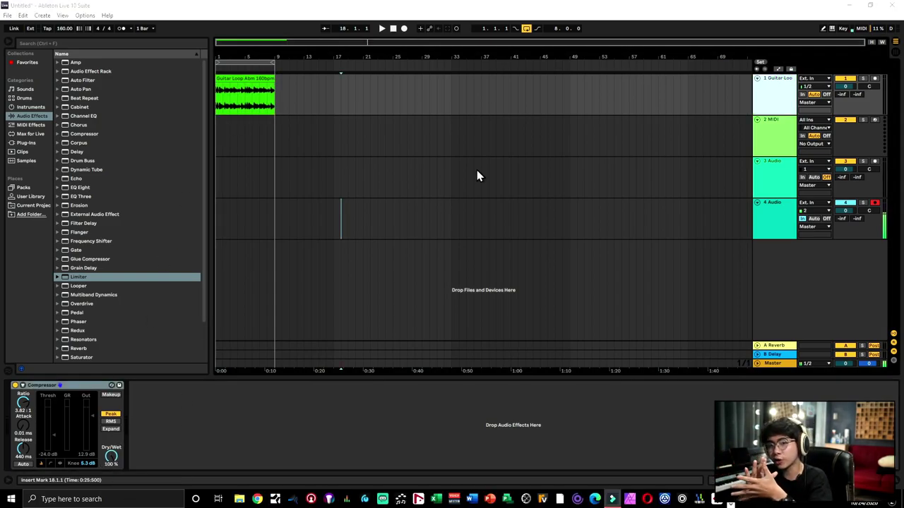